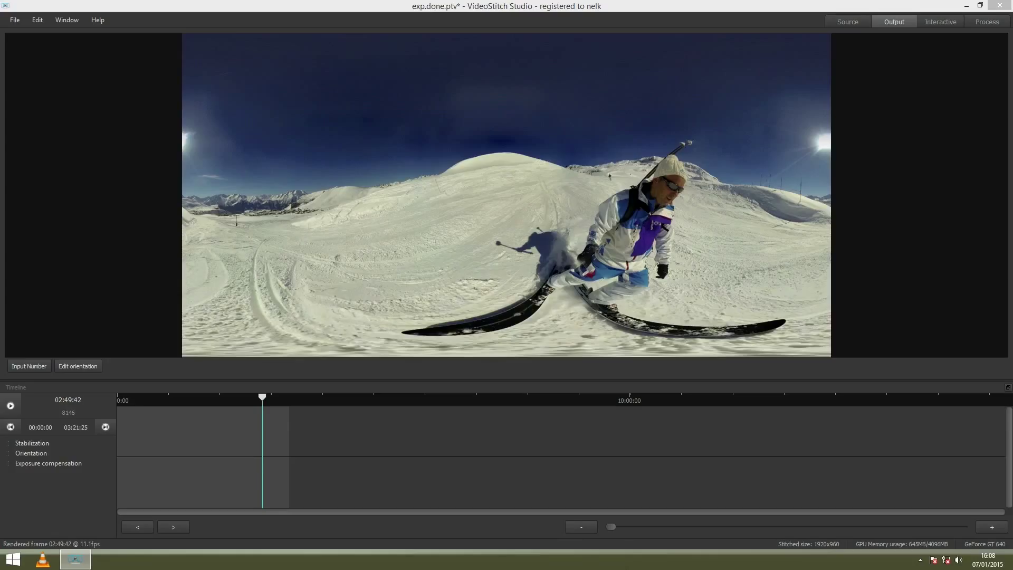
# Show the Stabilization panel and play the ski footage from about 02:44:44.
pyautogui.click(67, 20)
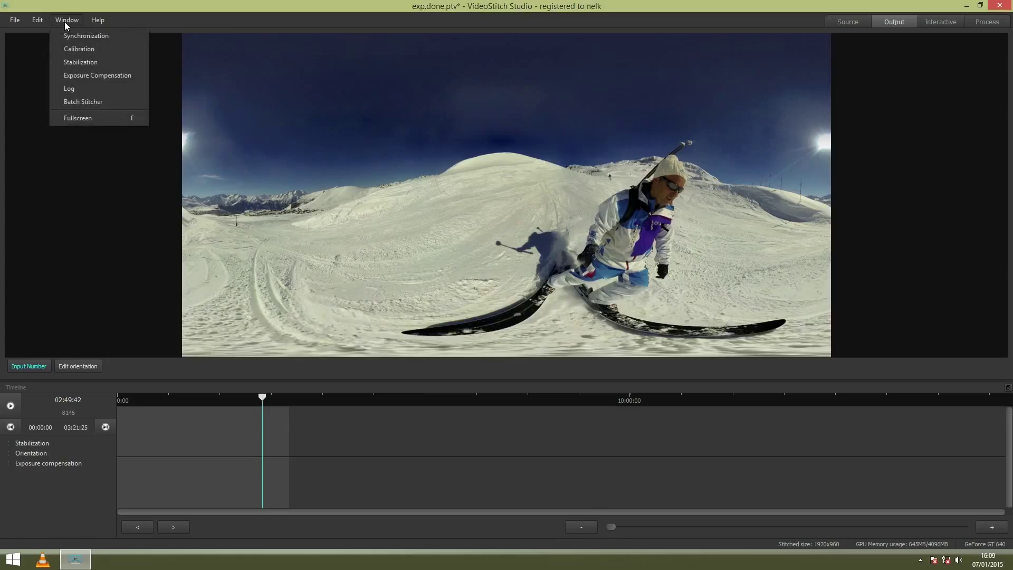
pyautogui.click(73, 63)
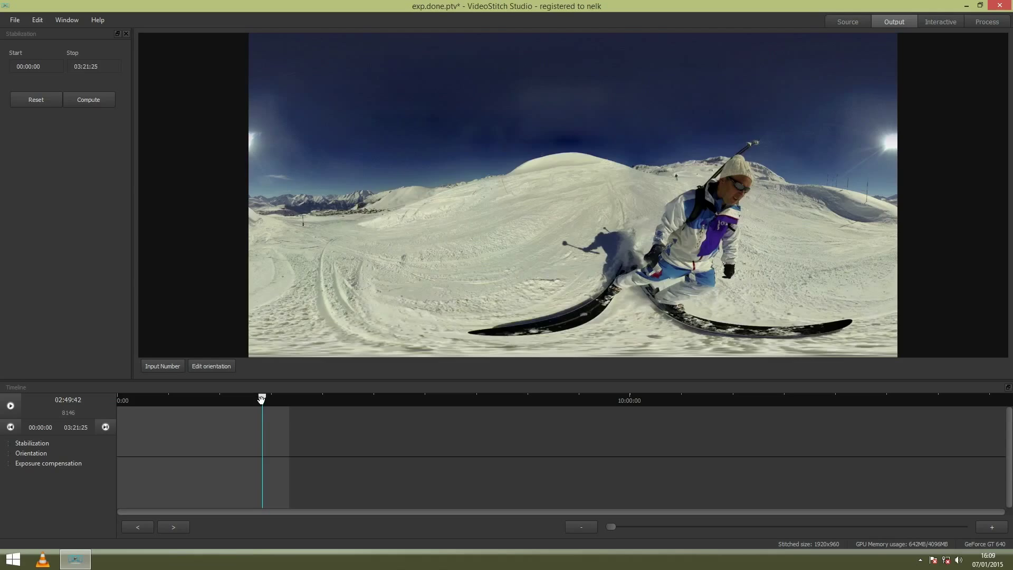
pyautogui.moveTo(261, 399); pyautogui.dragTo(259, 399)
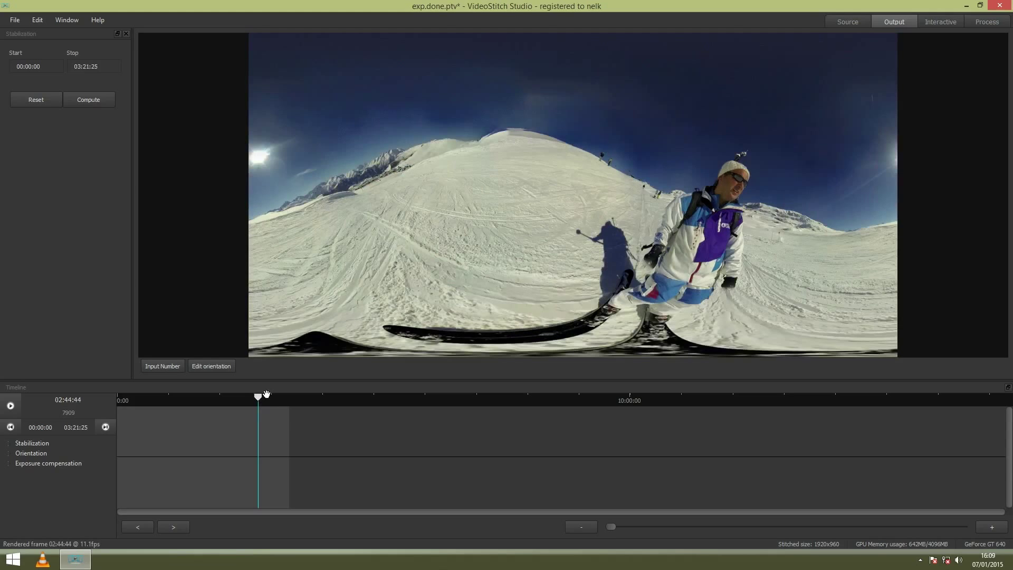
pyautogui.press('space')
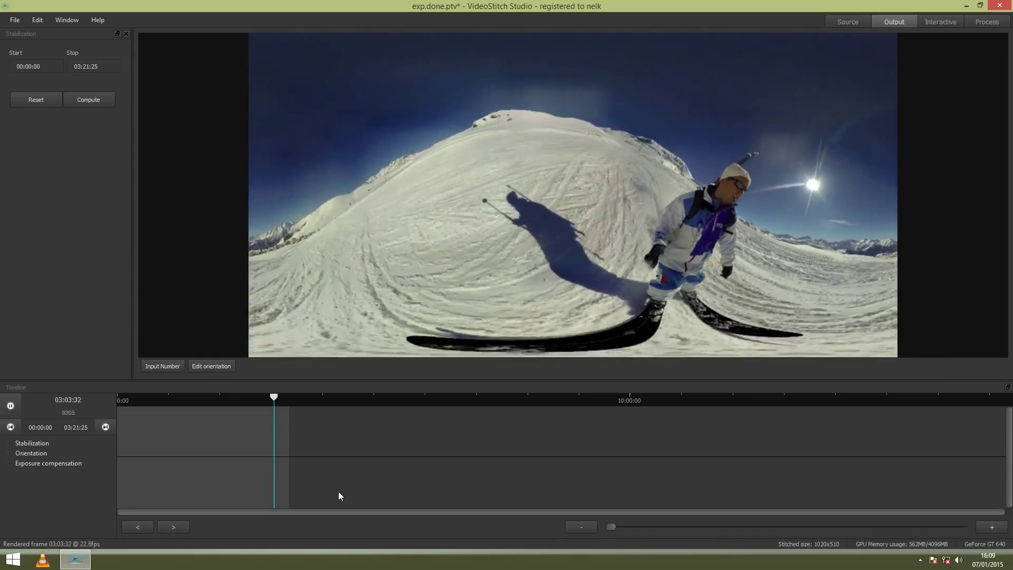
# Set in point 02:59:36 and out point 03:10:13, then compute stabilization for that range.
pyautogui.click(269, 398)
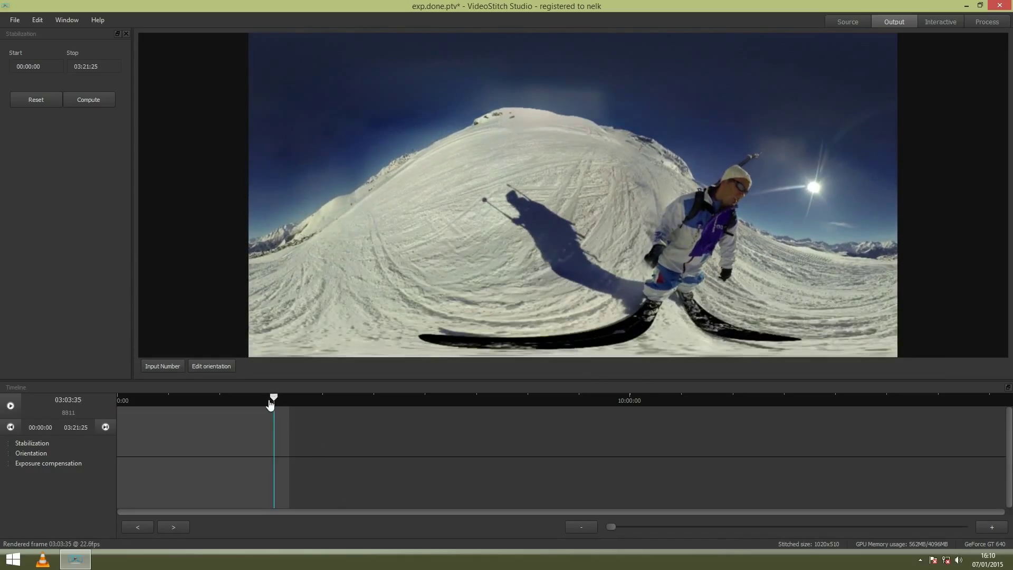
pyautogui.click(270, 402)
pyautogui.click(10, 426)
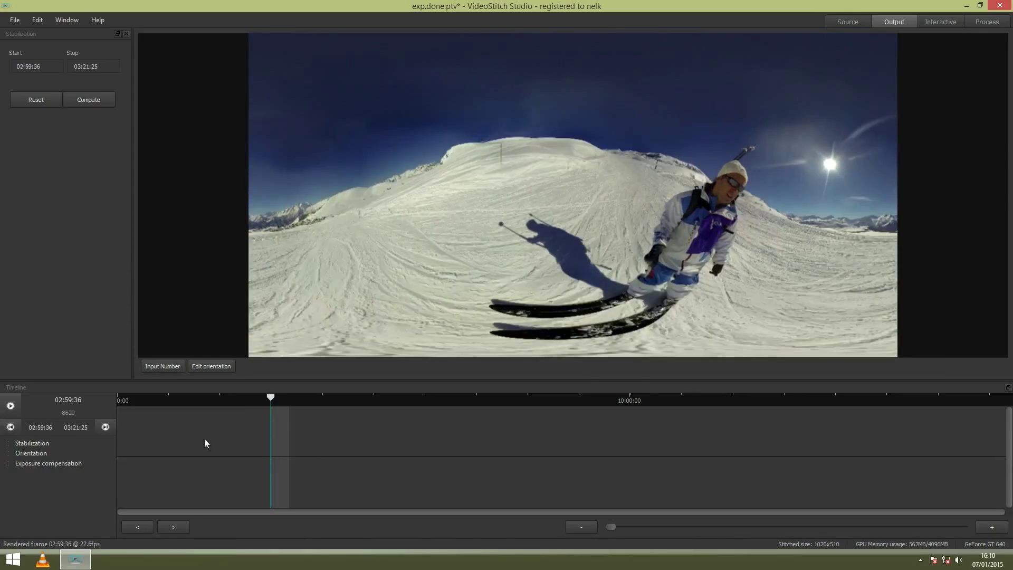
pyautogui.click(285, 404)
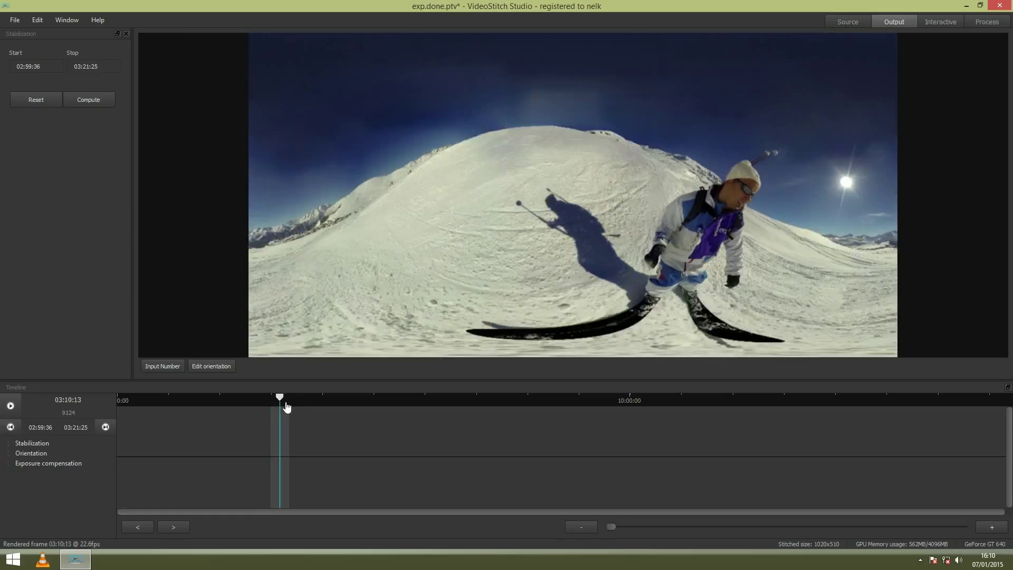
pyautogui.click(106, 427)
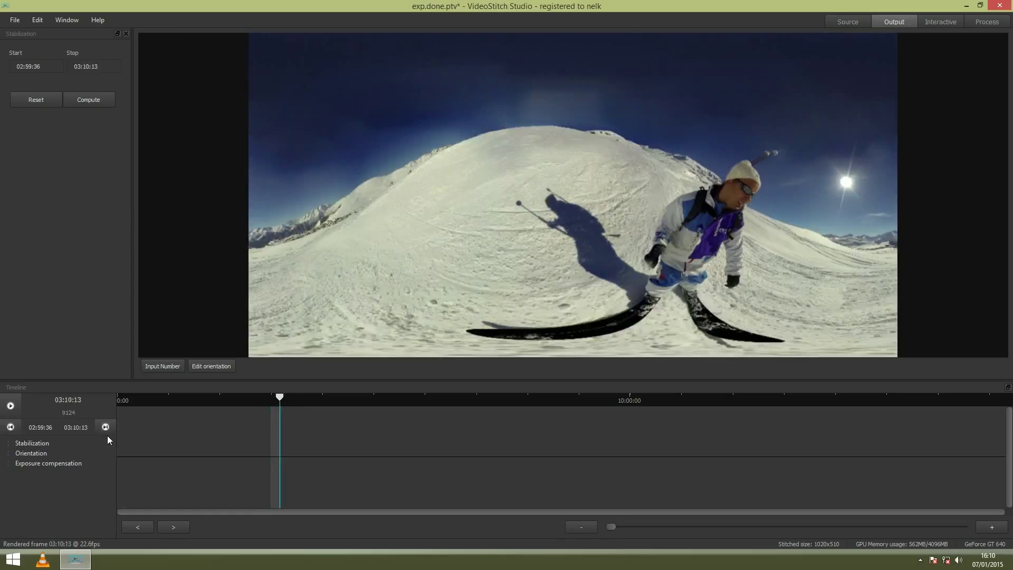
pyautogui.click(87, 104)
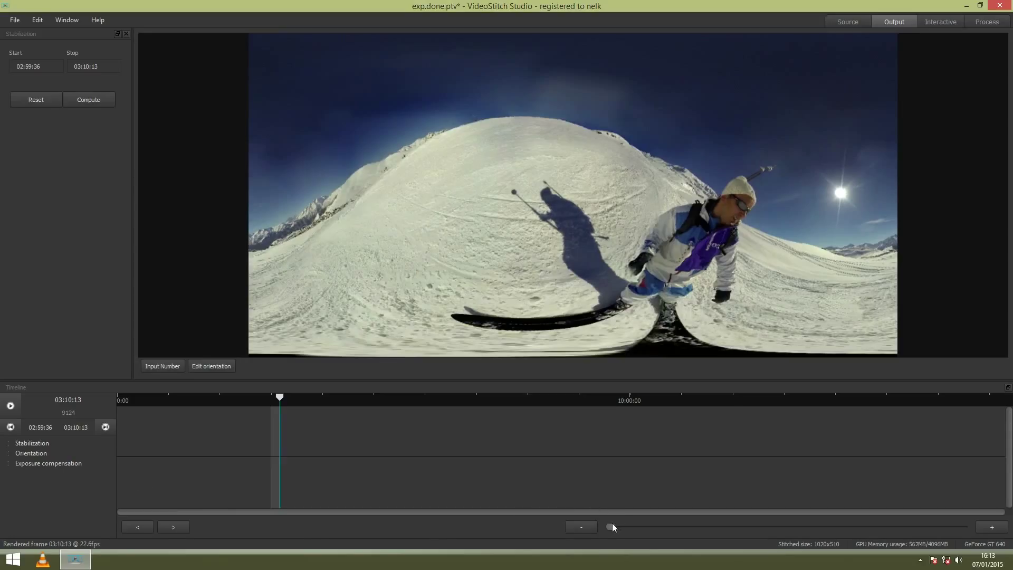
# Zoom the timeline onto the range, play it to 03:03:01, and expand the yaw, roll and pitch curves.
pyautogui.moveTo(612, 527); pyautogui.dragTo(710, 538)
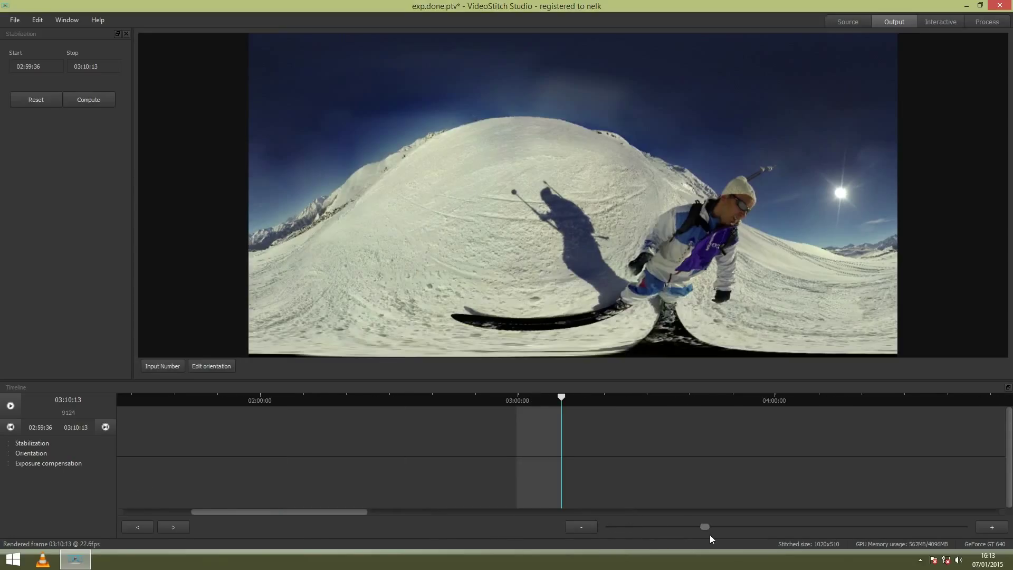
pyautogui.scroll(2, 706, 530)
pyautogui.click(485, 398)
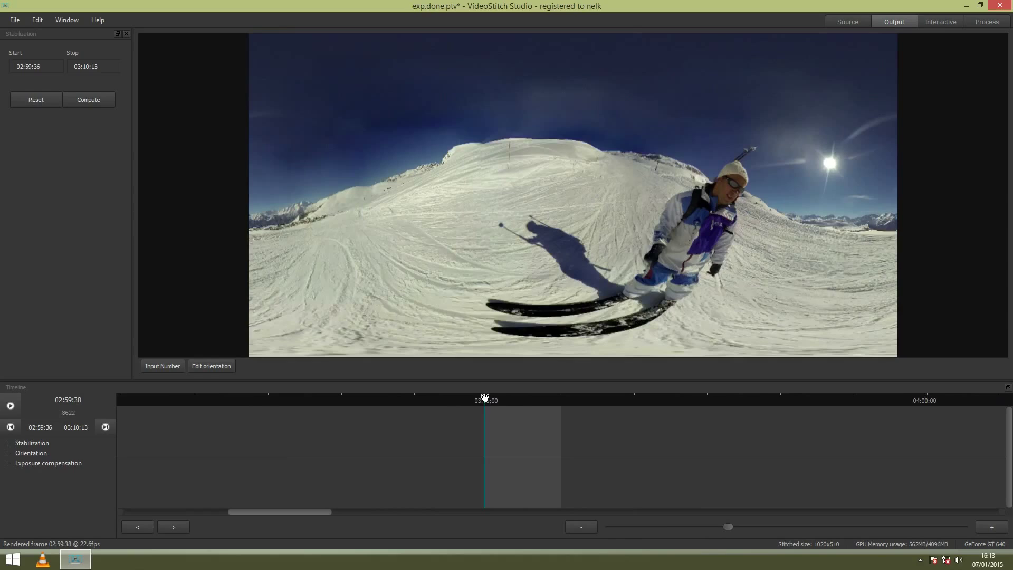
pyautogui.press('space')
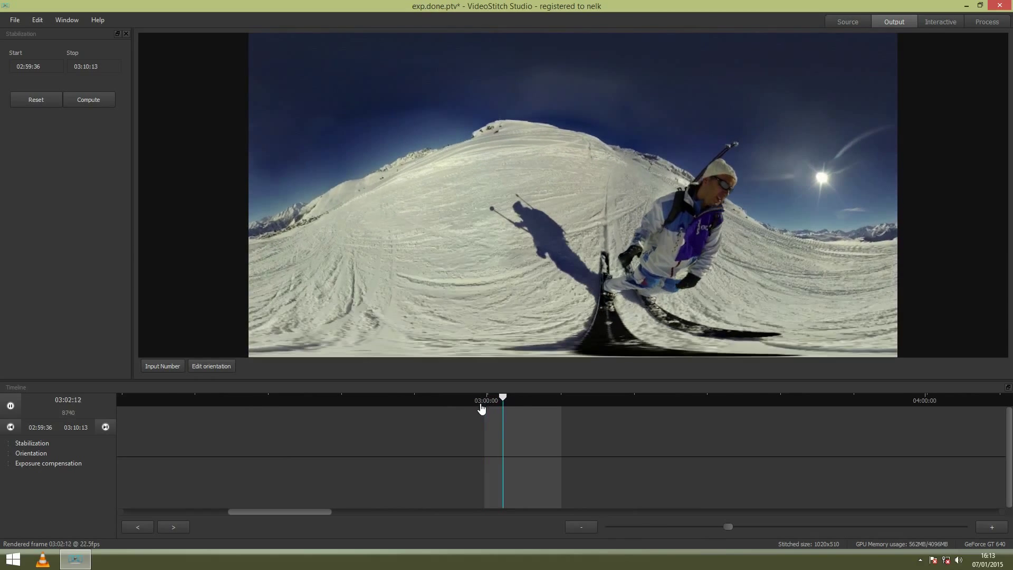
pyautogui.press('space')
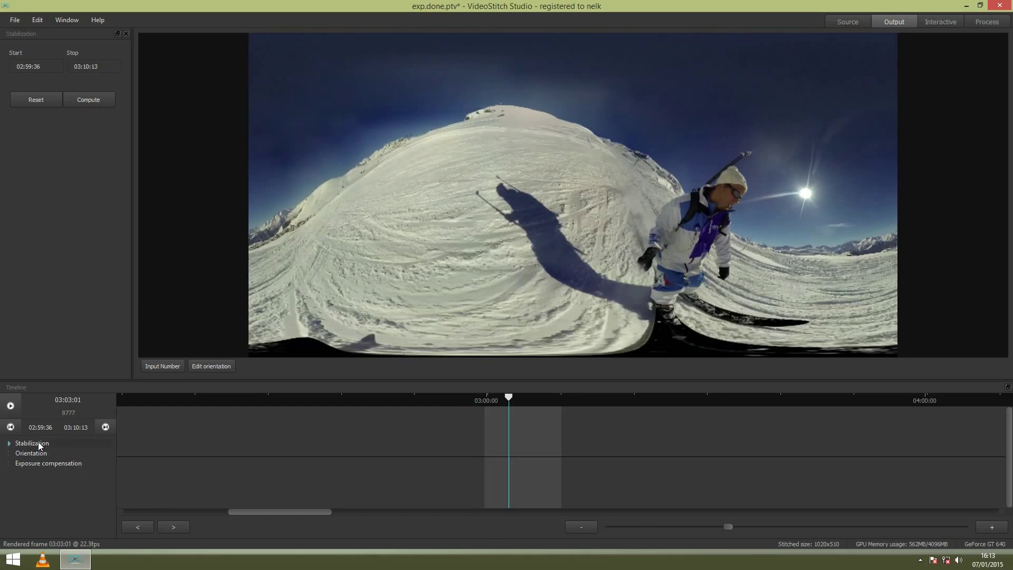
pyautogui.doubleClick(35, 444)
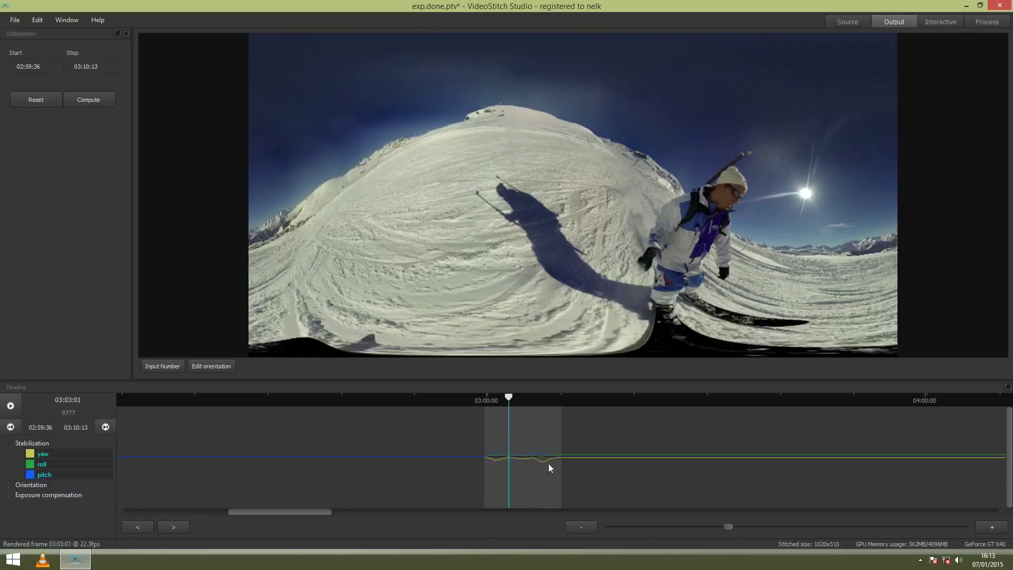
pyautogui.moveTo(728, 527); pyautogui.dragTo(744, 527)
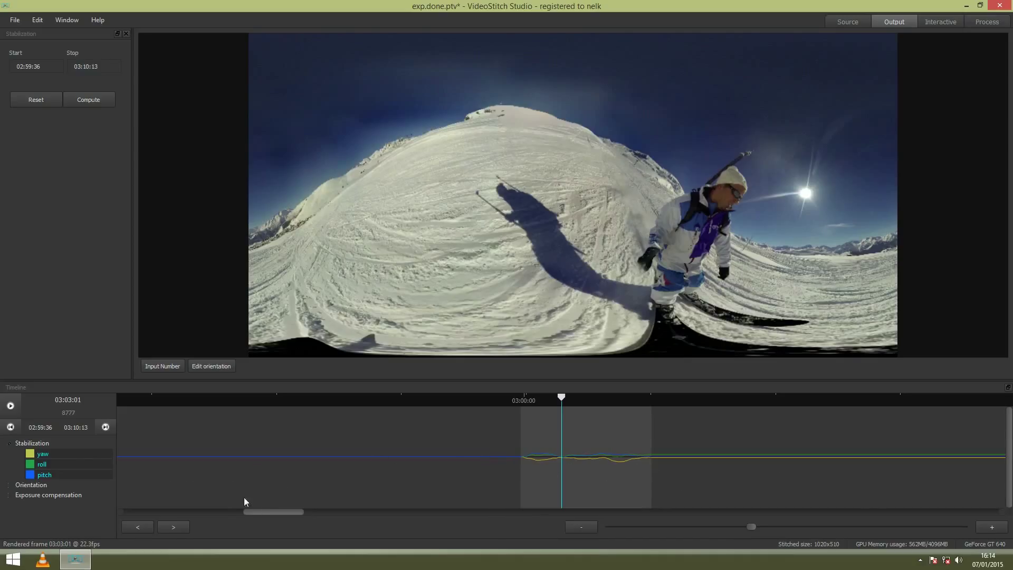
# Collapse the stabilization curves, turn on the orientation guide grid, close Stabilization, and expand Global orientation.
pyautogui.click(9, 445)
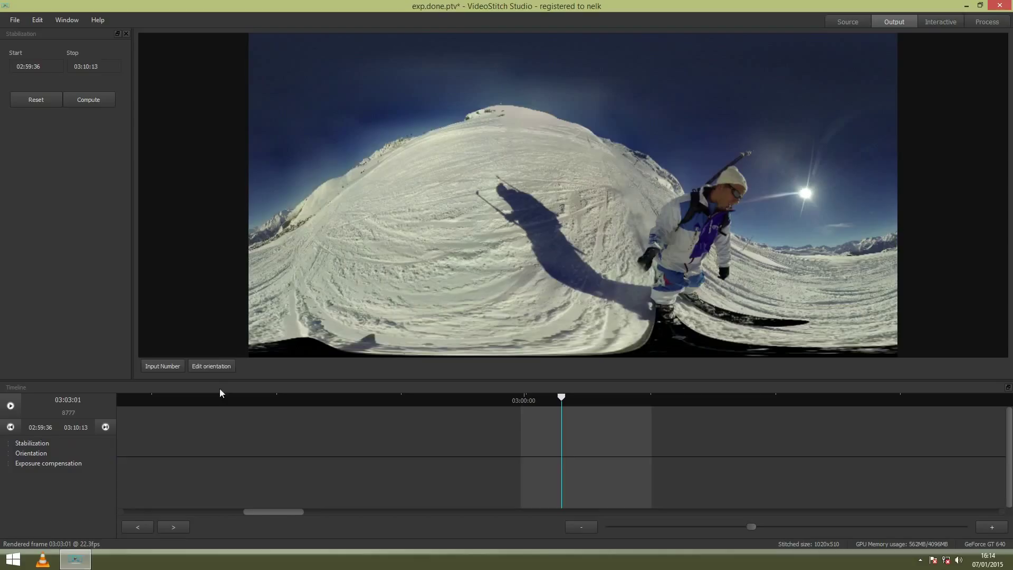
pyautogui.click(219, 371)
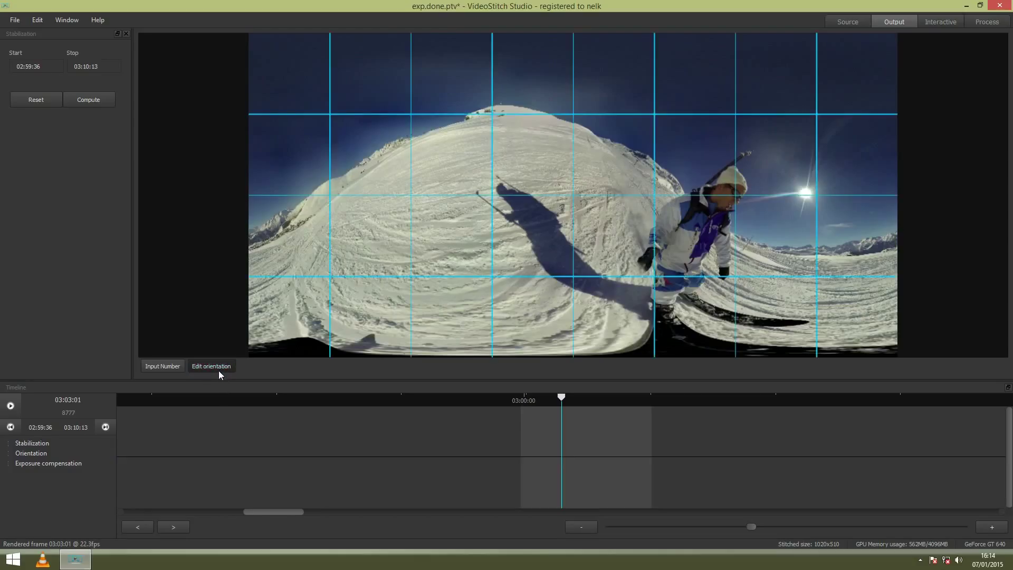
pyautogui.click(126, 34)
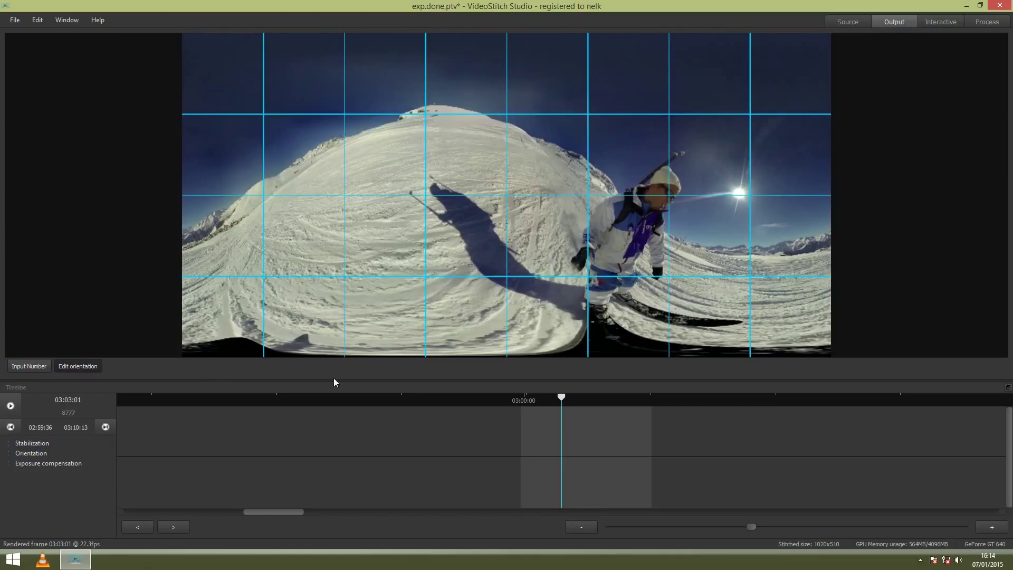
pyautogui.click(33, 454)
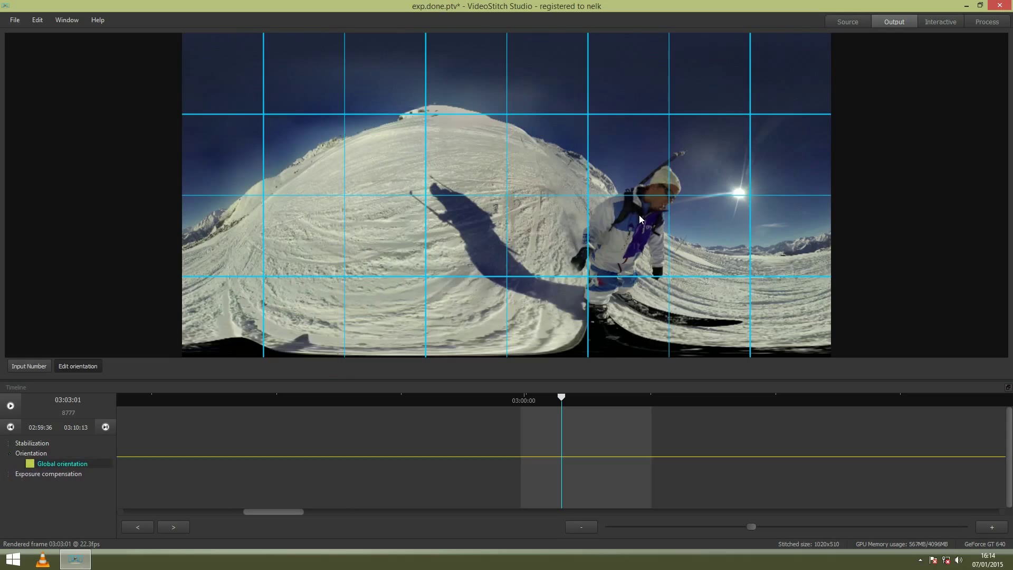
# Level the horizon in the preview, adding orientation keyframes at 03:03:01 and 03:04:20.
pyautogui.moveTo(638, 212); pyautogui.dragTo(502, 182)
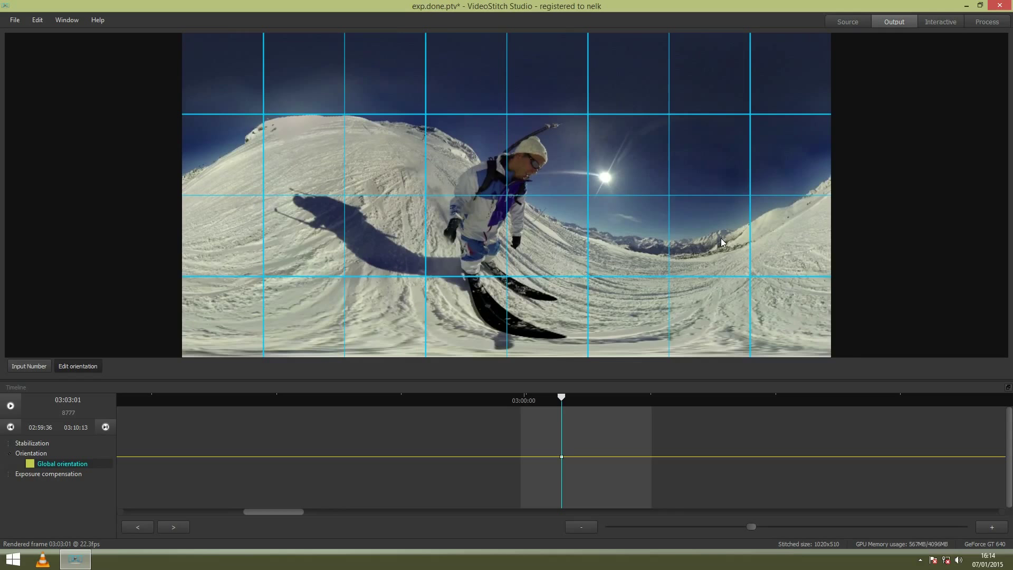
pyautogui.moveTo(720, 239); pyautogui.dragTo(722, 189)
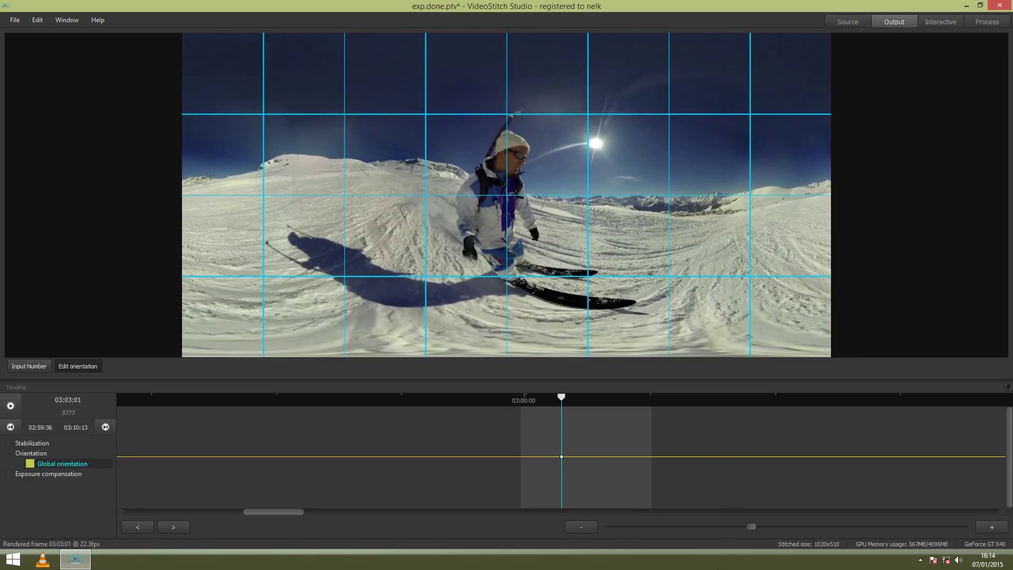
pyautogui.press('space')
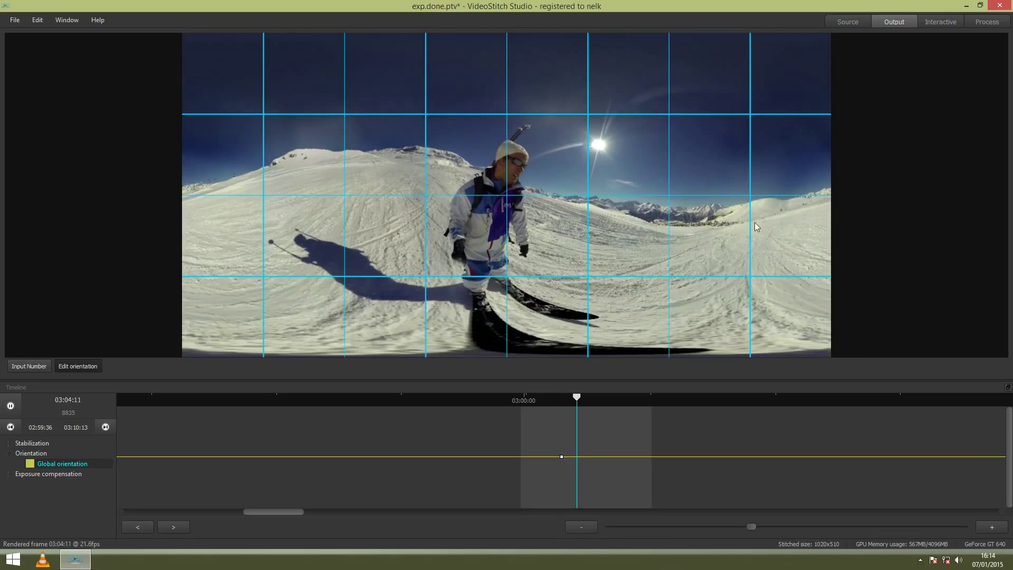
pyautogui.press('space')
pyautogui.moveTo(751, 217); pyautogui.dragTo(752, 207)
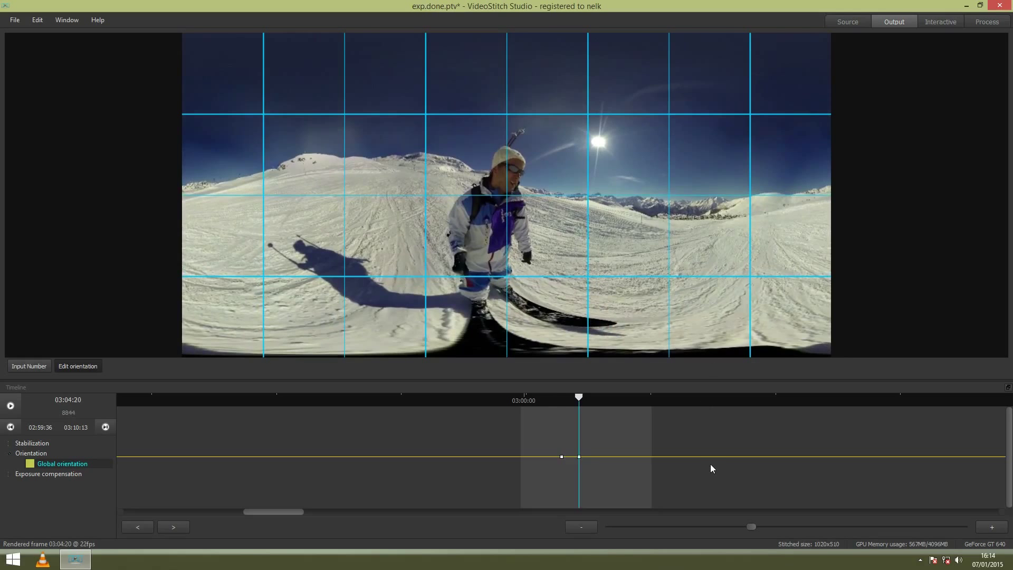
# Resume playback through the stabilized range to continue levelling the horizon.
pyautogui.press('space')
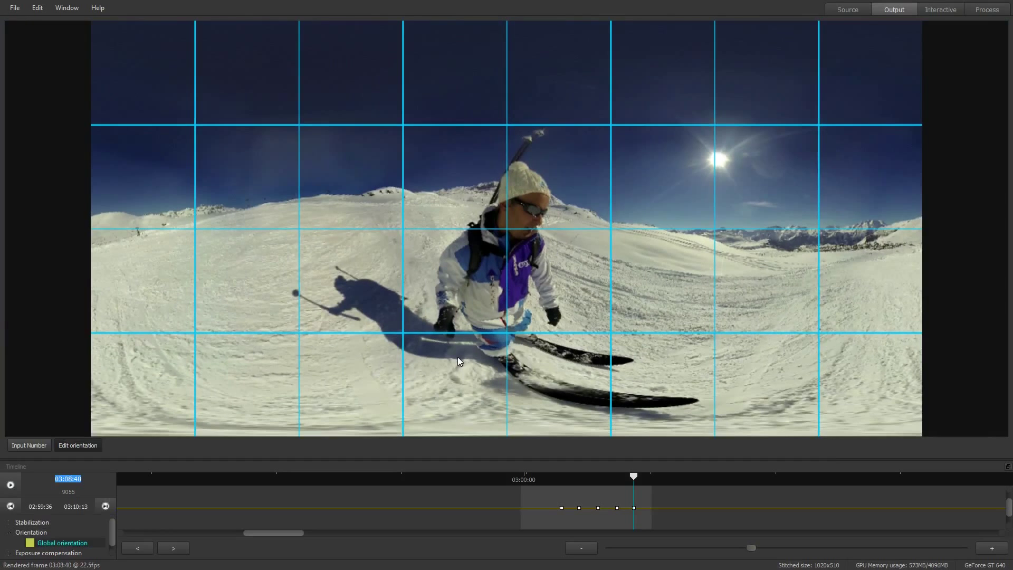
# Enlarge the timeline, step back to the first orientation keyframe and forward again, stopping at 03:08:11.
pyautogui.moveTo(479, 458); pyautogui.dragTo(478, 389)
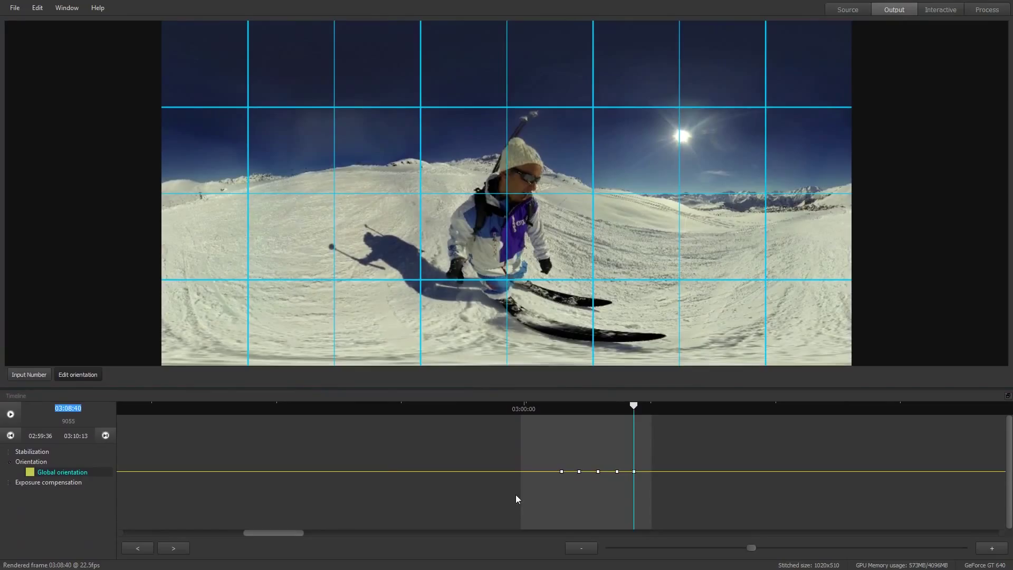
pyautogui.click(146, 549)
pyautogui.click(147, 551)
pyautogui.click(147, 551)
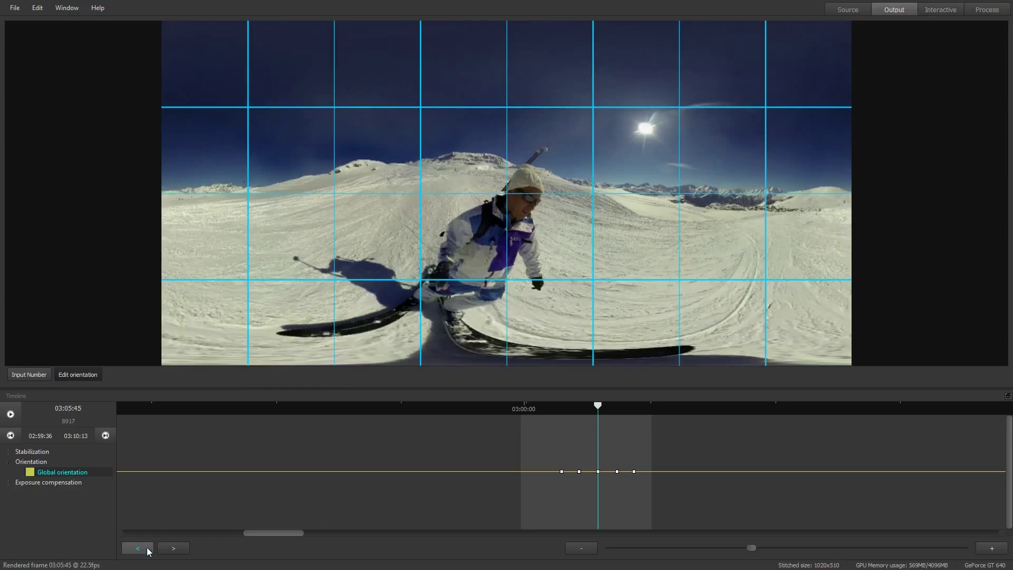
pyautogui.click(148, 550)
pyautogui.click(147, 550)
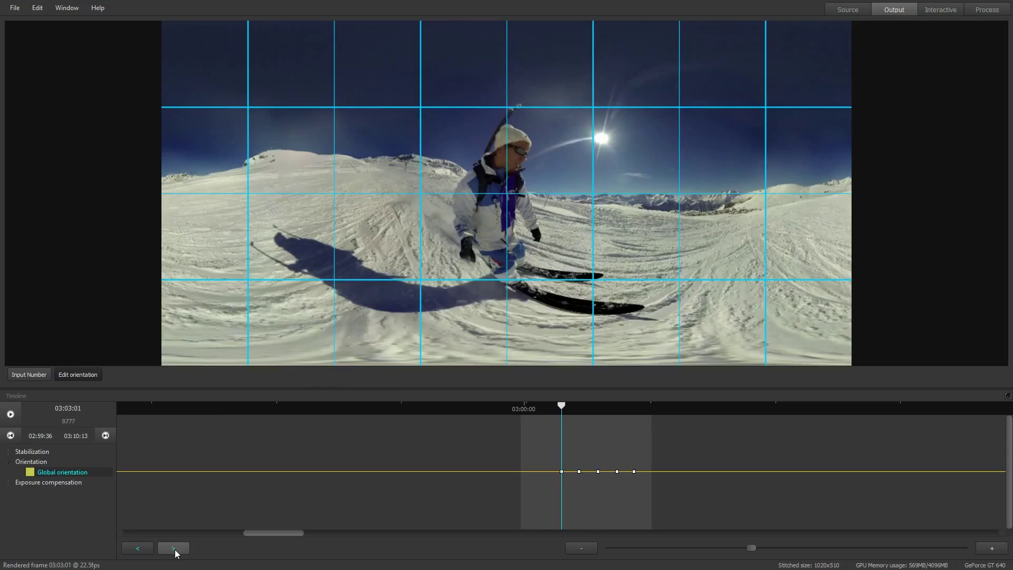
pyautogui.click(174, 549)
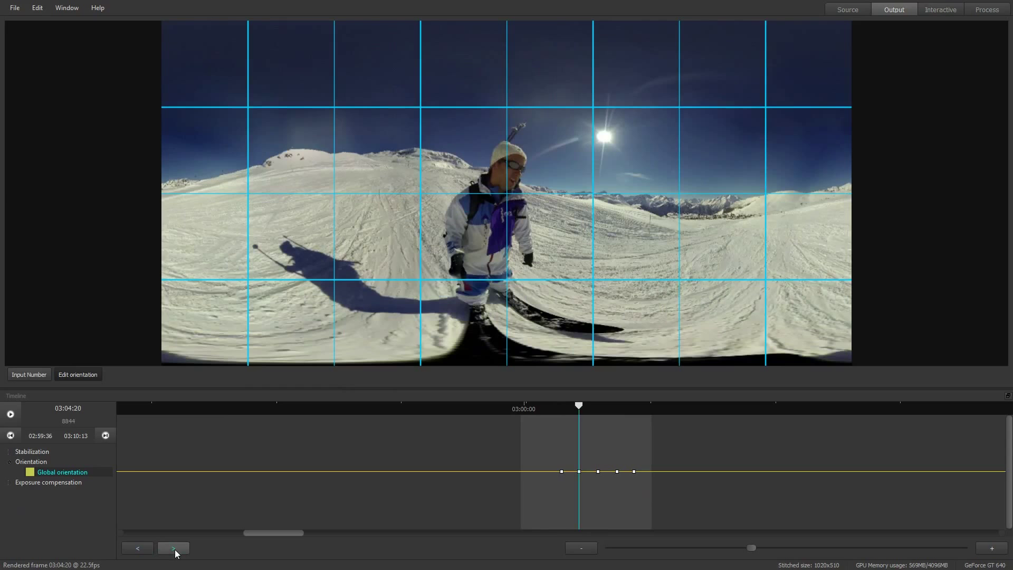
pyautogui.click(174, 549)
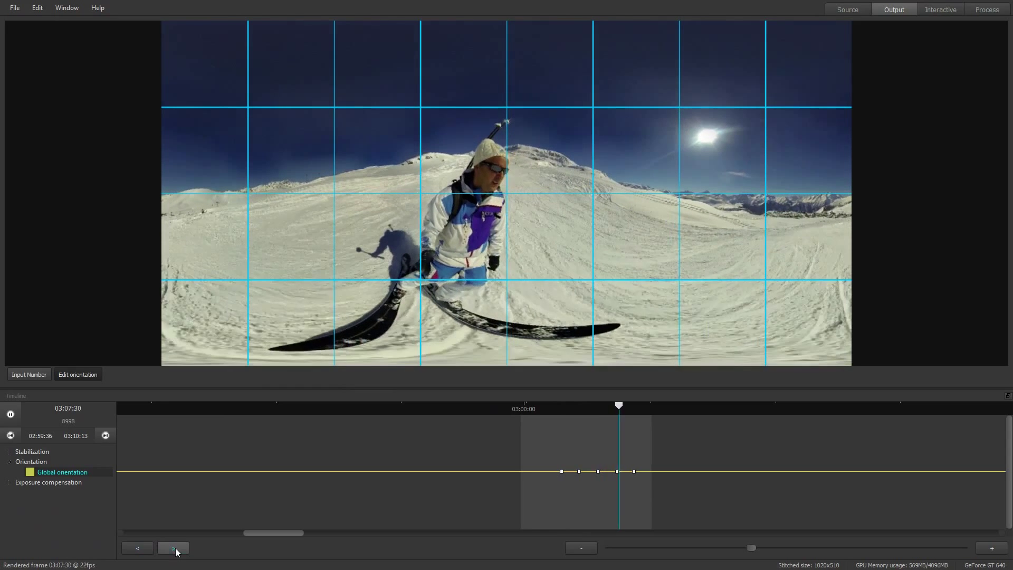
pyautogui.press('space')
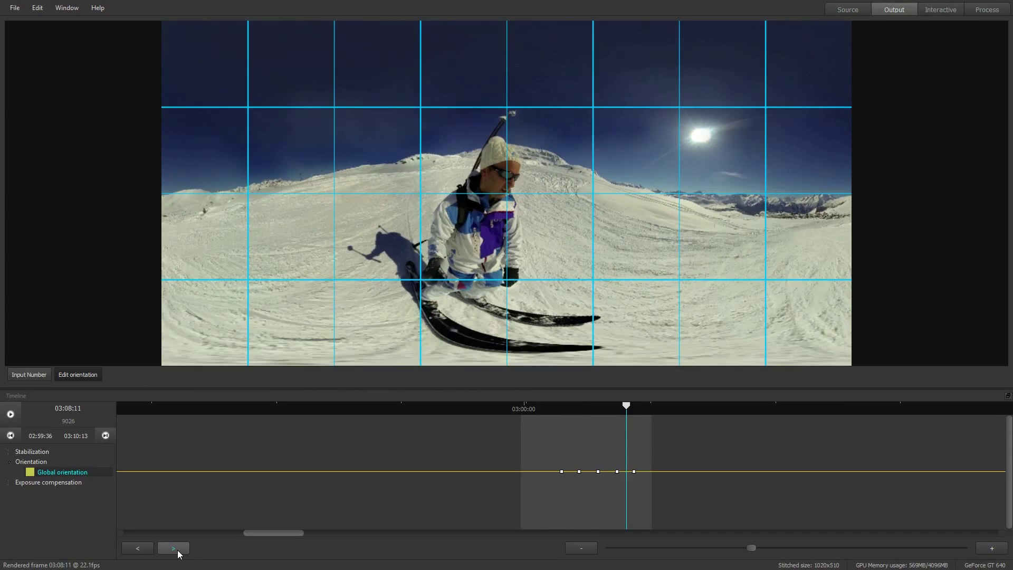